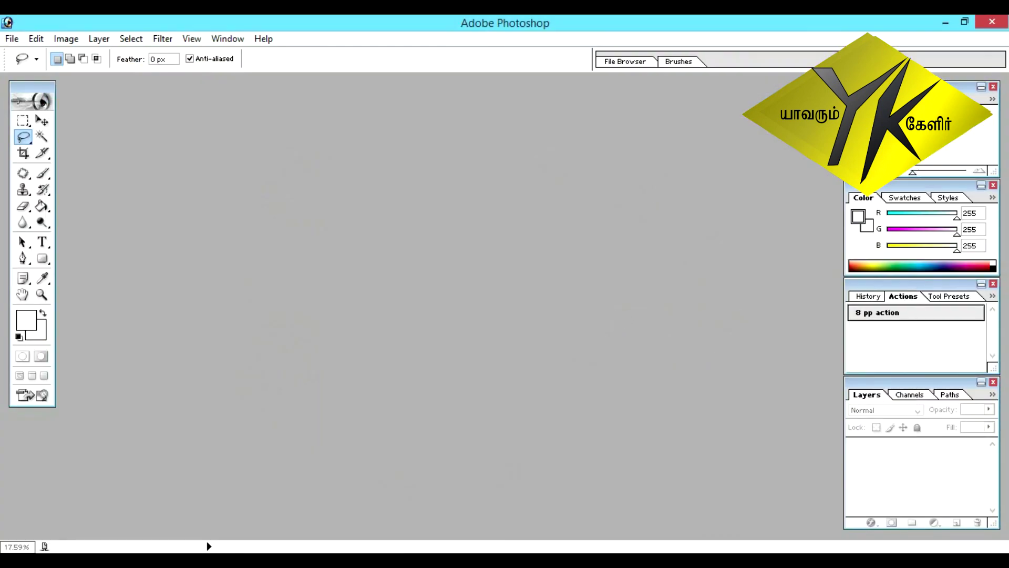
Open the portrait photo from File > Open and select the Crop tool.
{"action": "double_click", "coordinate": [437, 361]}
{"action": "double_click", "coordinate": [497, 138]}
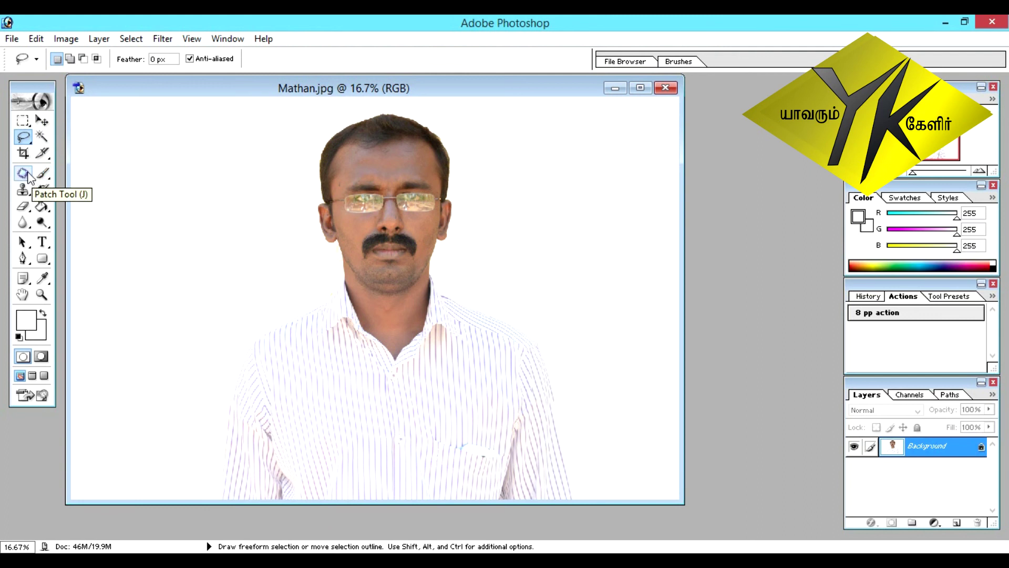
{"action": "left_click", "coordinate": [23, 153]}
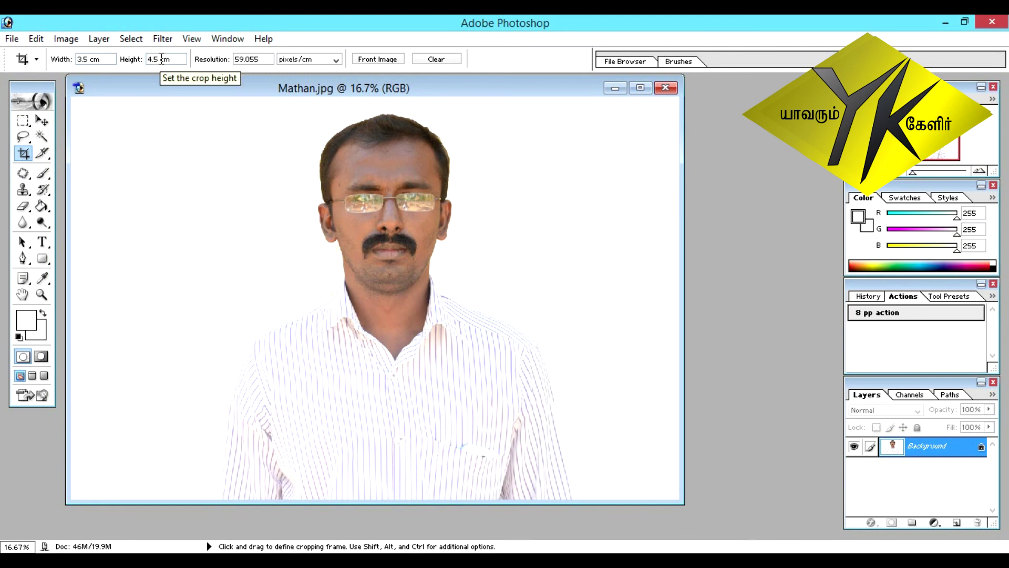
Set the crop options to width 3.5 cm and height 4.5 cm.
{"action": "double_click", "coordinate": [89, 59]}
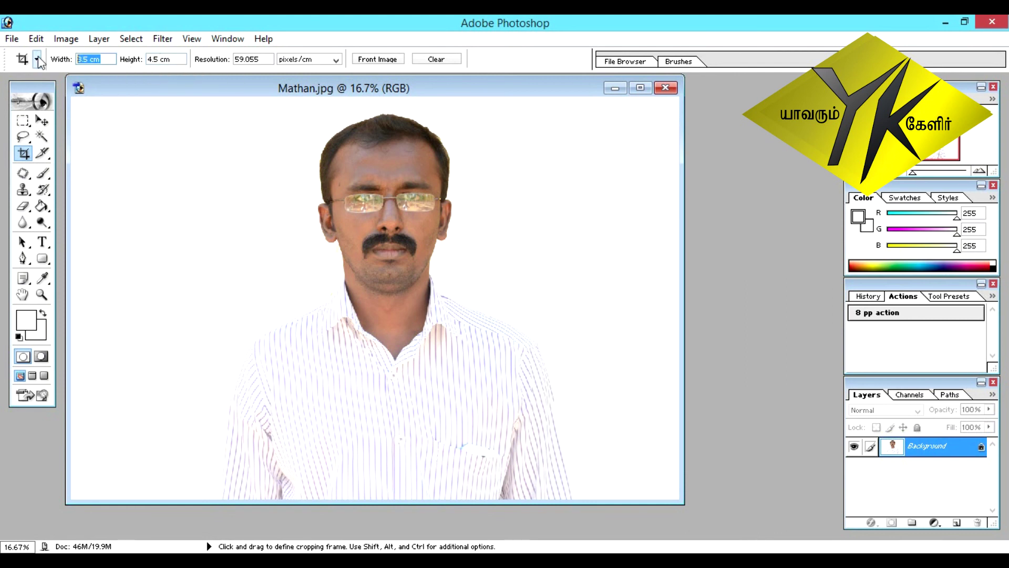
{"action": "type", "text": "3."}
{"action": "key", "text": "Return"}
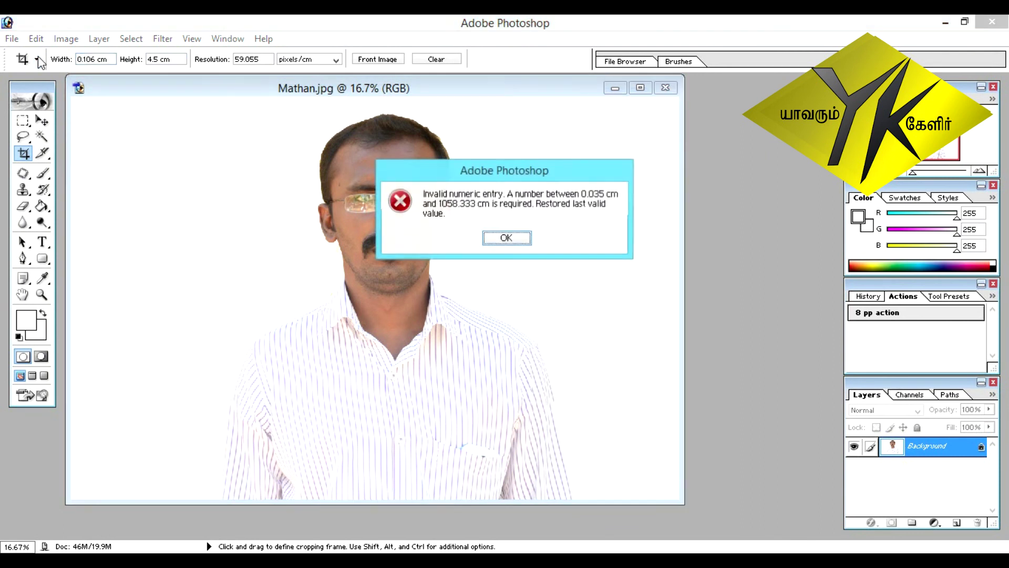
{"action": "left_click", "coordinate": [497, 240]}
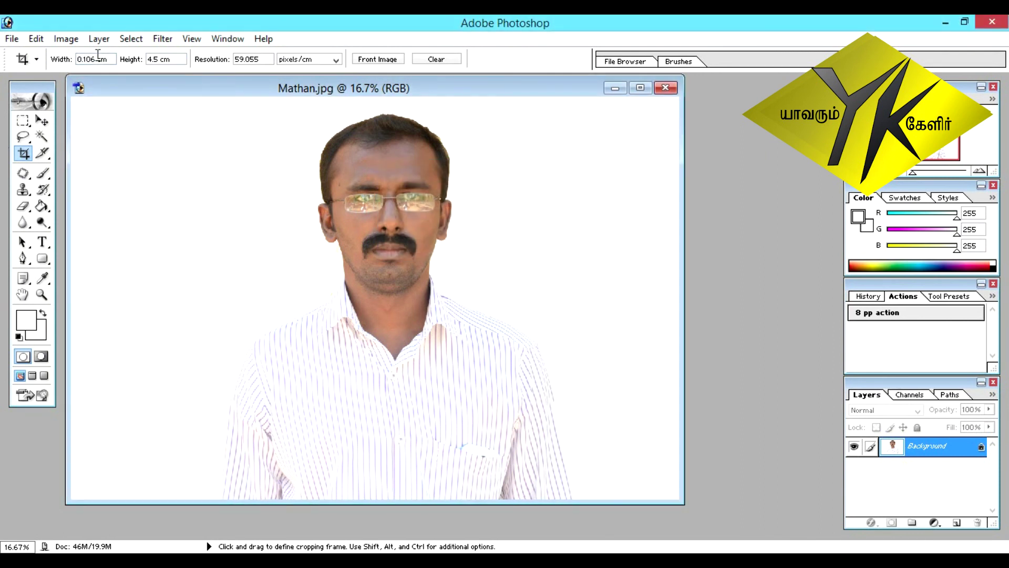
{"action": "type", "text": "3.5"}
{"action": "type", "text": " cm"}
{"action": "key", "text": "Tab"}
{"action": "type", "text": "4.5 cm"}
Frame the head and shoulders with the crop box and apply the crop.
{"action": "left_click_drag", "start_coordinate": [276, 104], "coordinate": [521, 450]}
{"action": "mouse_move", "coordinate": [461, 370]}
{"action": "left_mouse_down"}
{"action": "mouse_move", "coordinate": [440, 378]}
{"action": "mouse_move", "coordinate": [437, 364]}
{"action": "mouse_move", "coordinate": [447, 362]}
{"action": "left_mouse_up"}
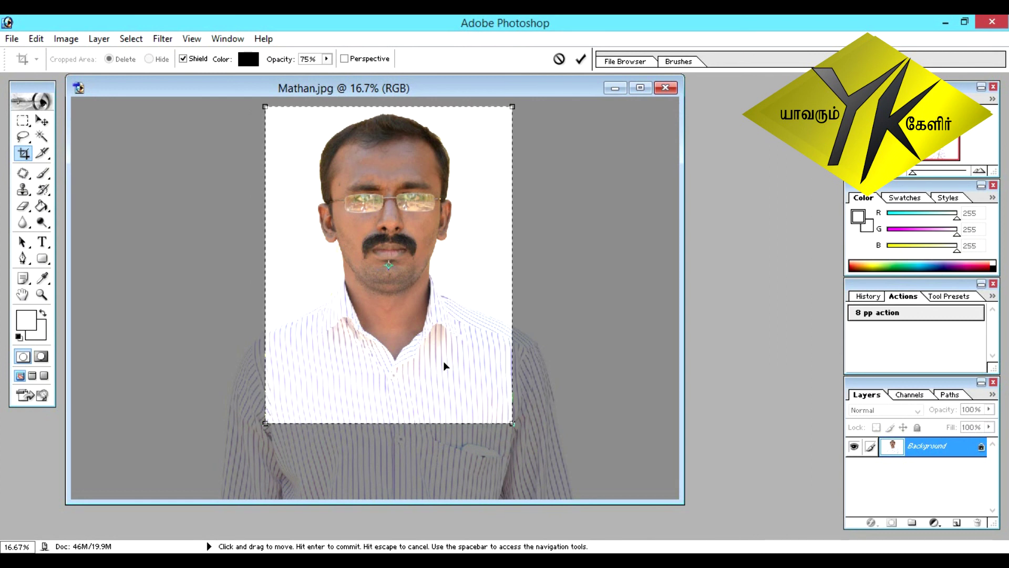
{"action": "key", "text": "Return"}
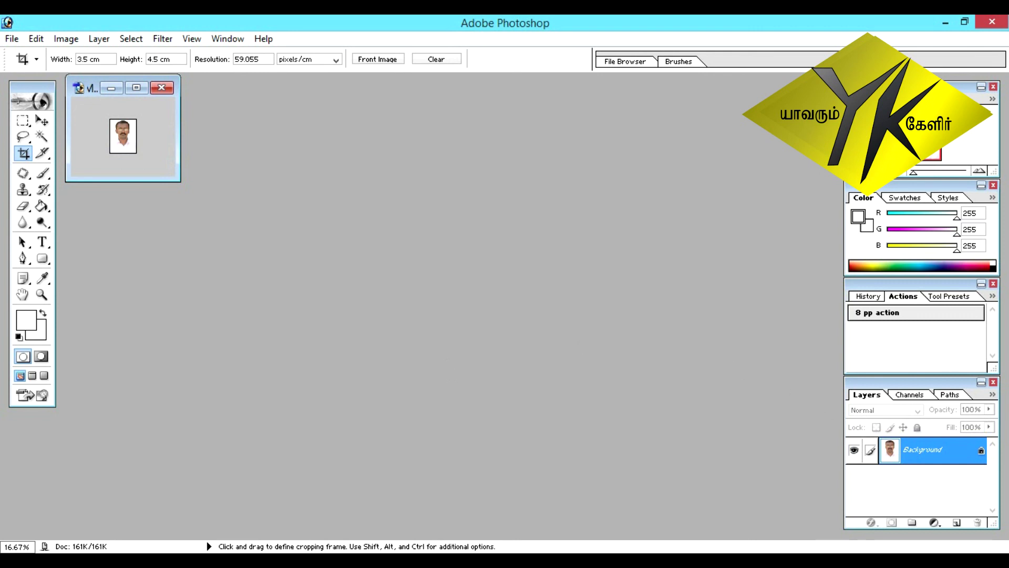
Append the default actions via Reset Actions, then cancel a second reset.
{"action": "left_click", "coordinate": [993, 296]}
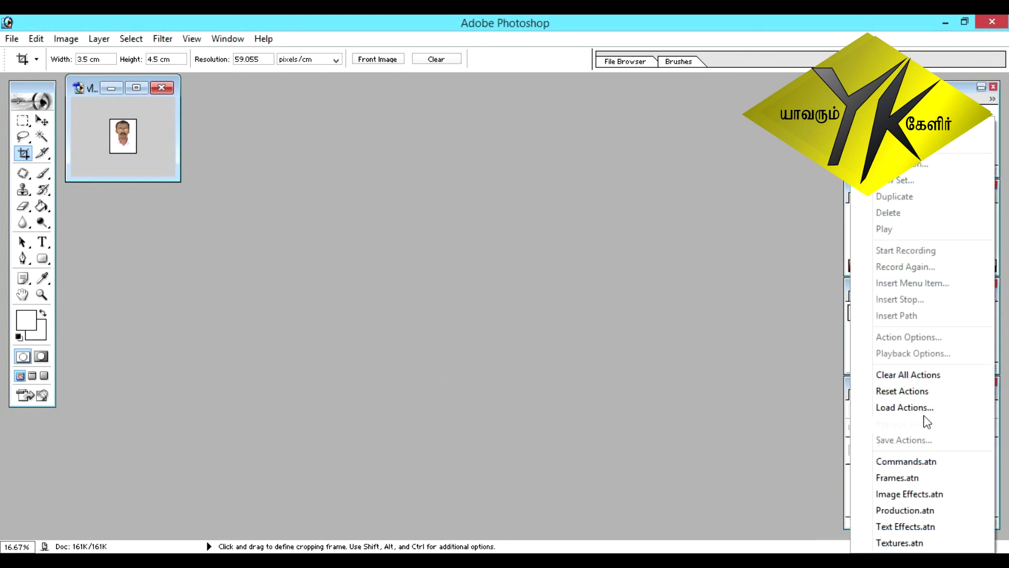
{"action": "left_click", "coordinate": [902, 391]}
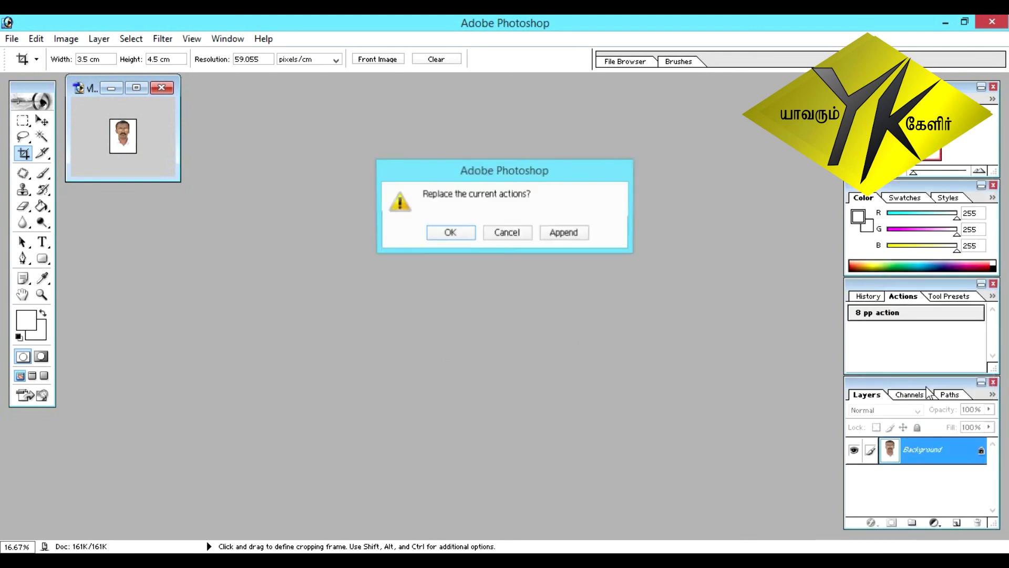
{"action": "left_click", "coordinate": [463, 232]}
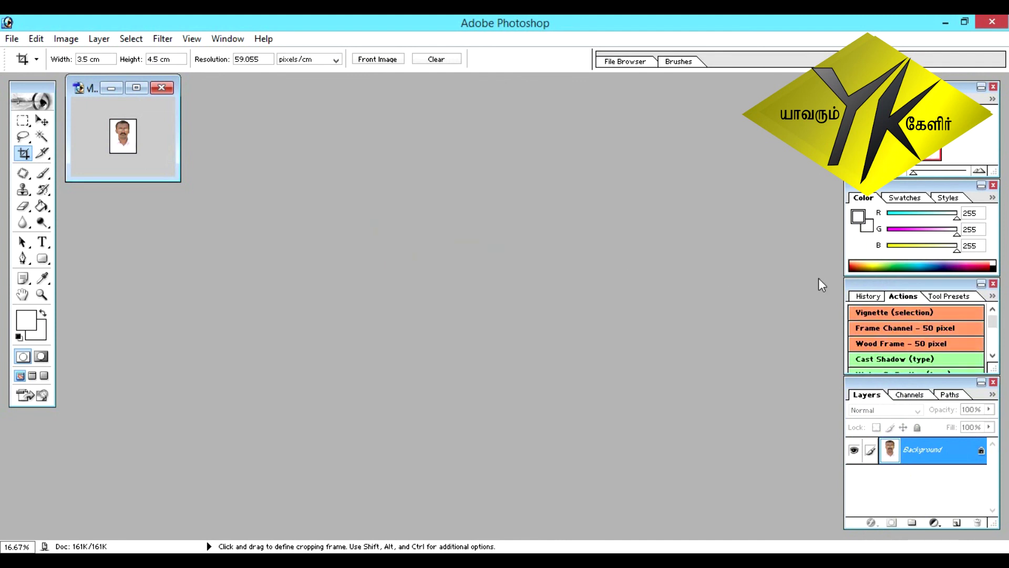
{"action": "left_click", "coordinate": [992, 296]}
{"action": "left_click", "coordinate": [902, 392]}
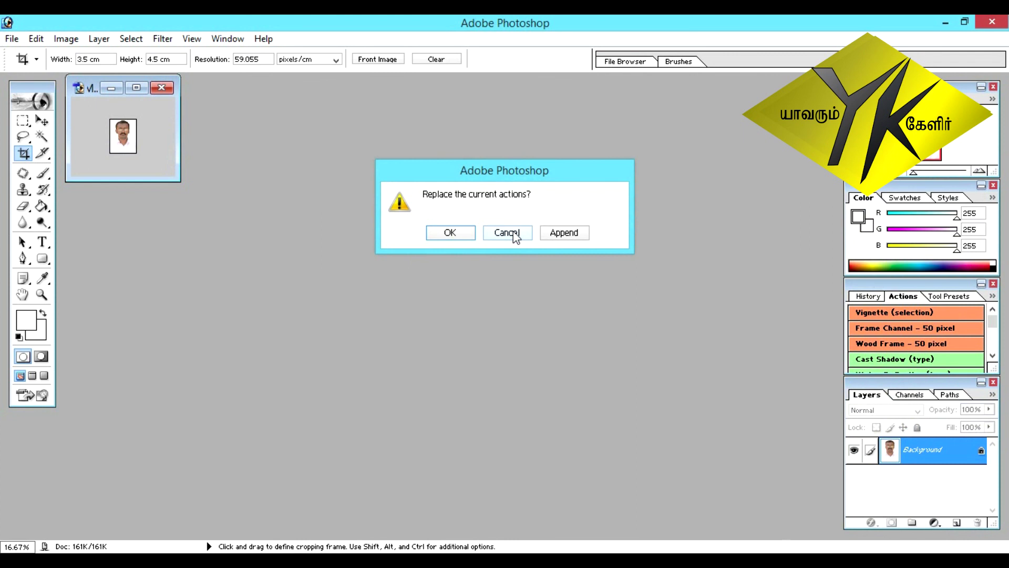
{"action": "left_click", "coordinate": [518, 235]}
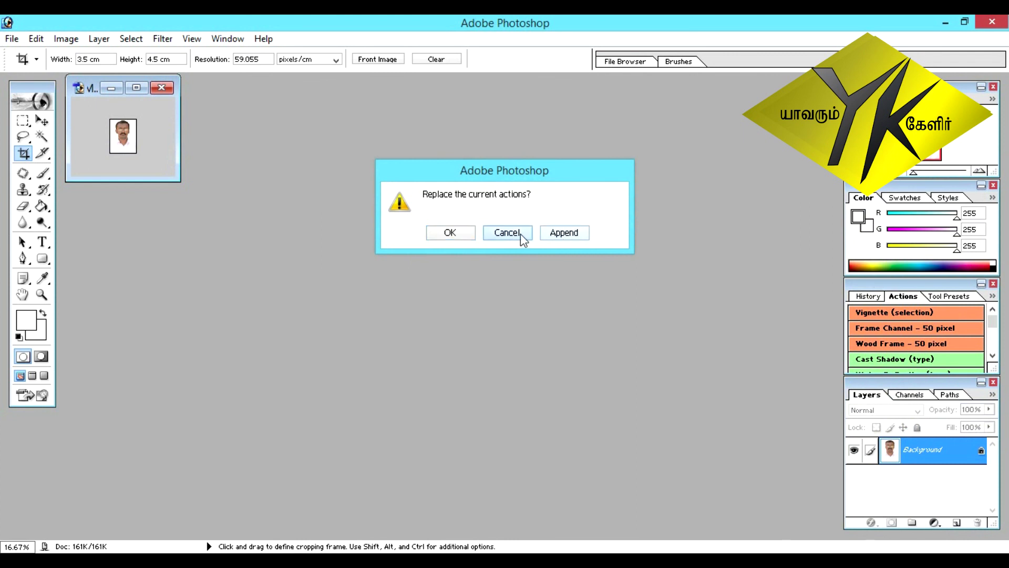
Clear all actions from the Actions panel, confirming with OK.
{"action": "left_click", "coordinate": [993, 296]}
{"action": "left_click", "coordinate": [914, 374]}
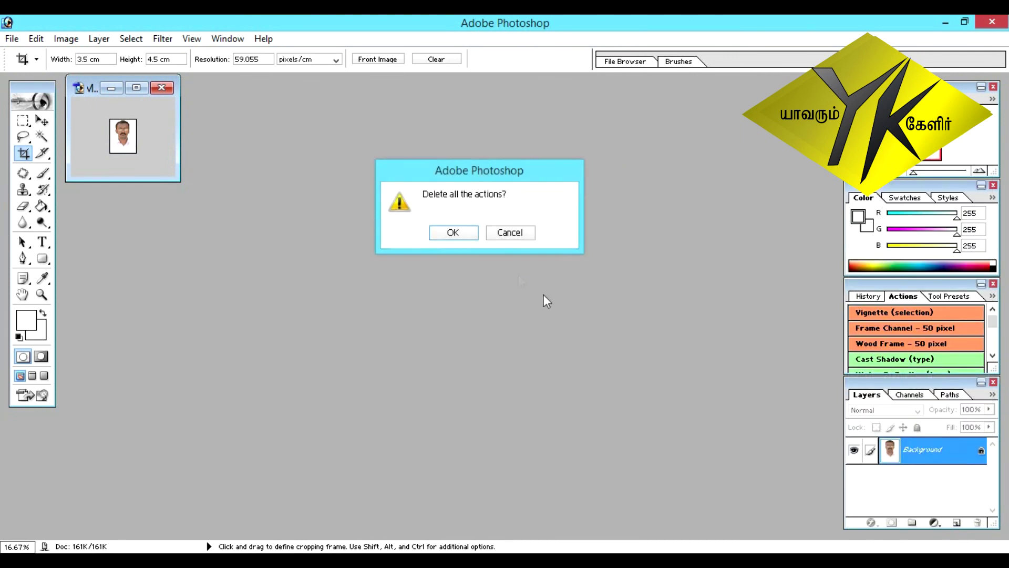
{"action": "left_click", "coordinate": [464, 233]}
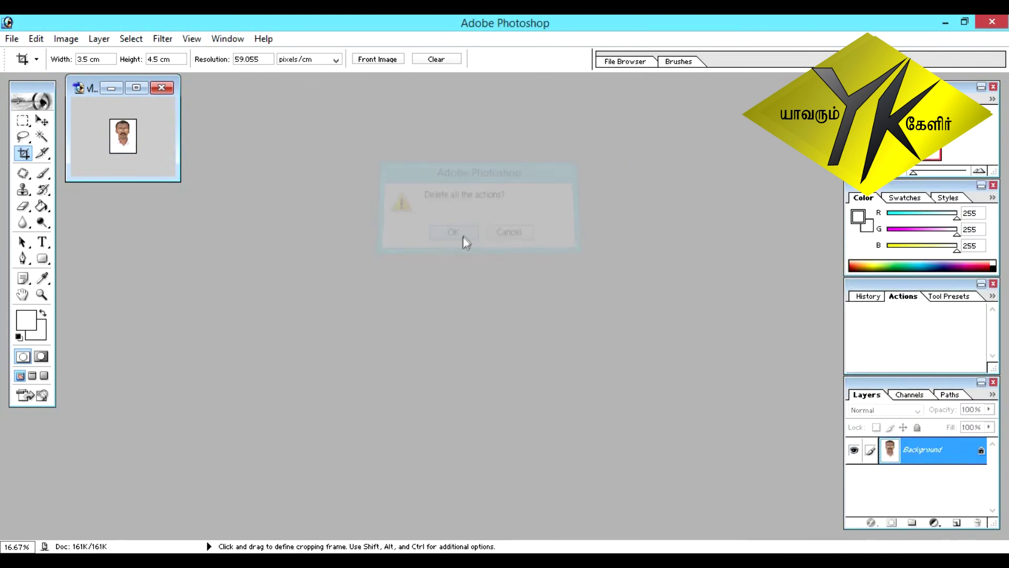
{"action": "left_click", "coordinate": [992, 296]}
{"action": "key", "text": "Escape"}
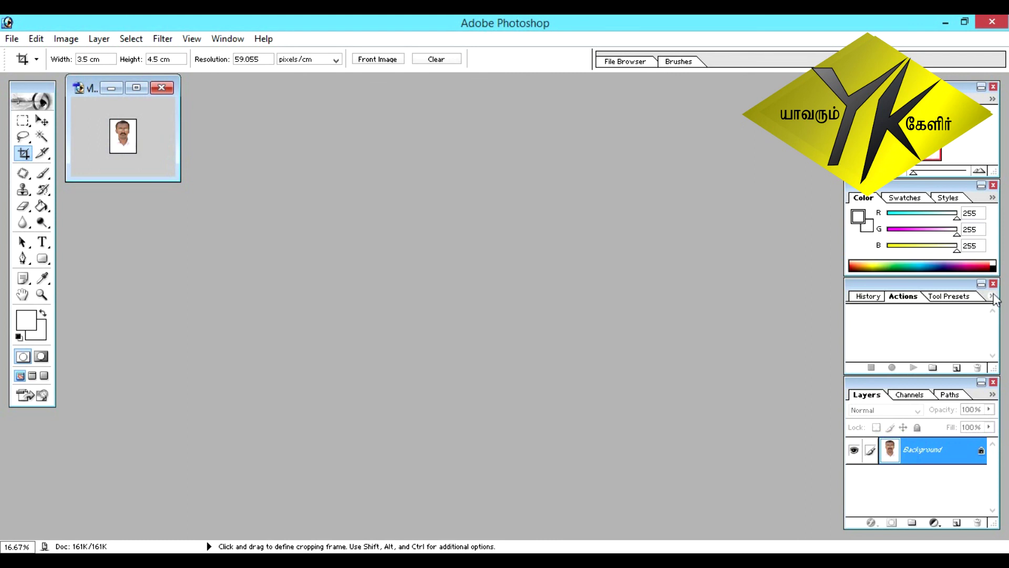
{"action": "left_click", "coordinate": [993, 296]}
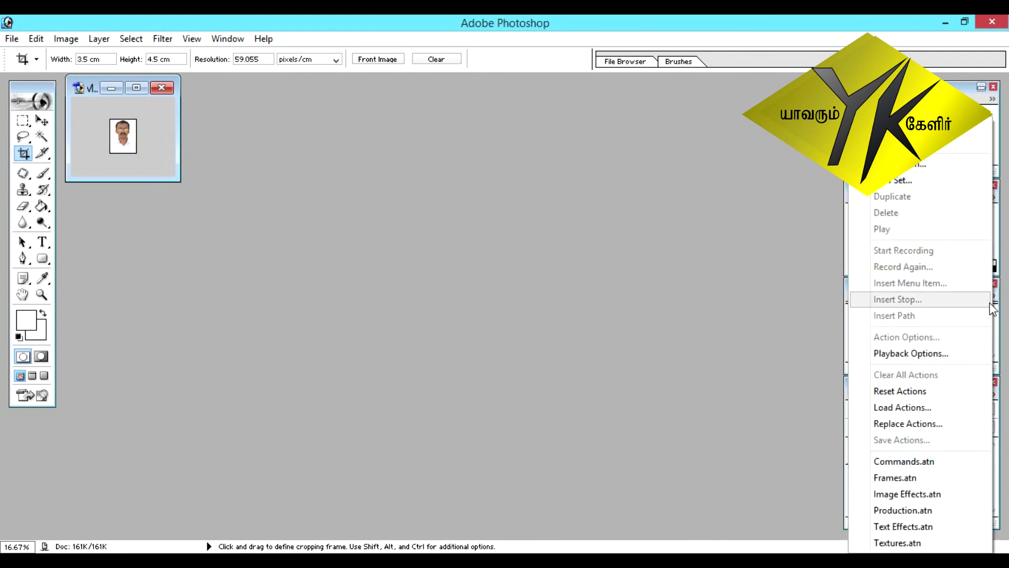
Load the '8 pp action' set file into the Actions panel.
{"action": "left_click", "coordinate": [930, 411]}
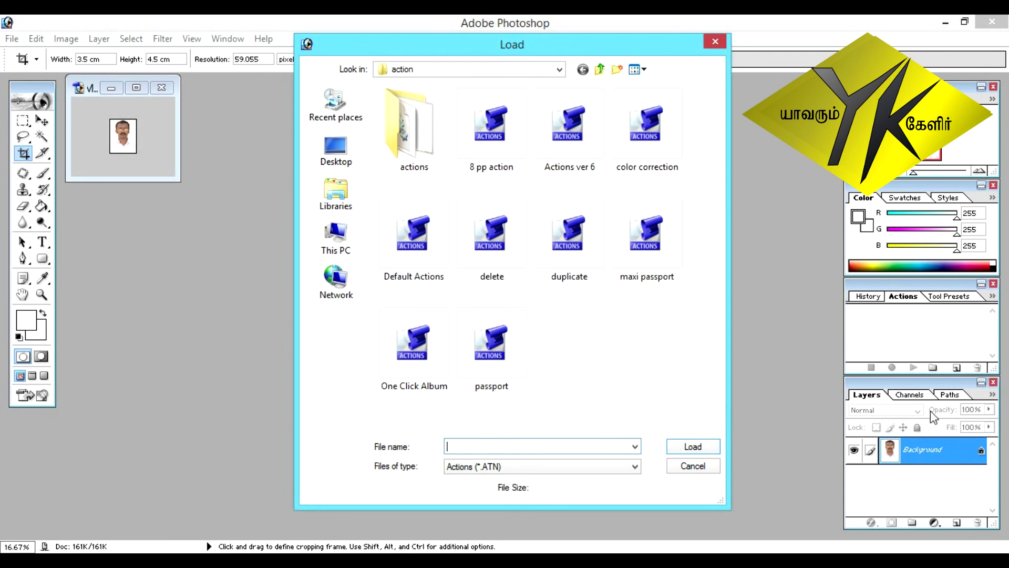
{"action": "left_click", "coordinate": [517, 156]}
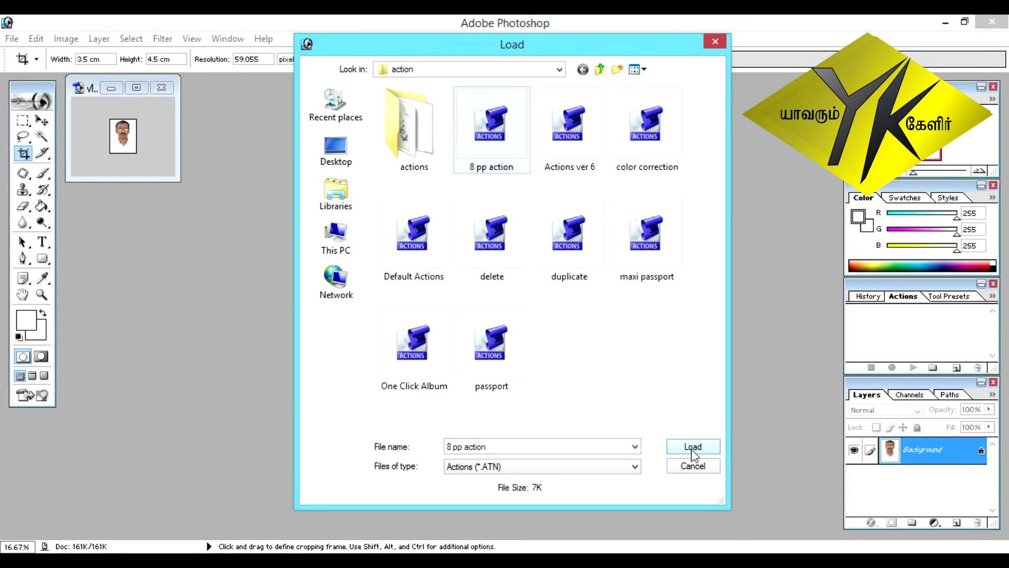
{"action": "left_click", "coordinate": [693, 447]}
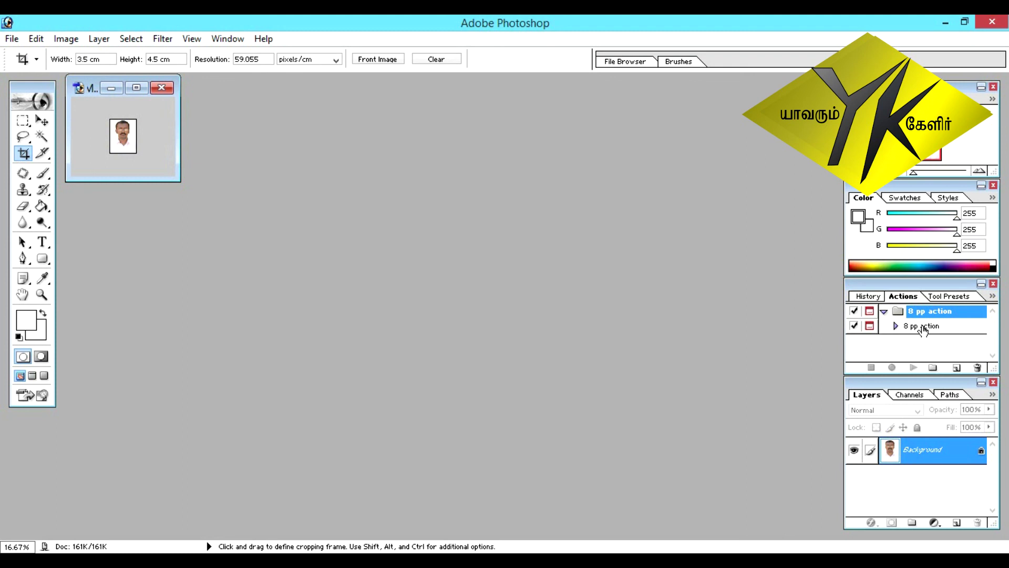
{"action": "left_click", "coordinate": [993, 297]}
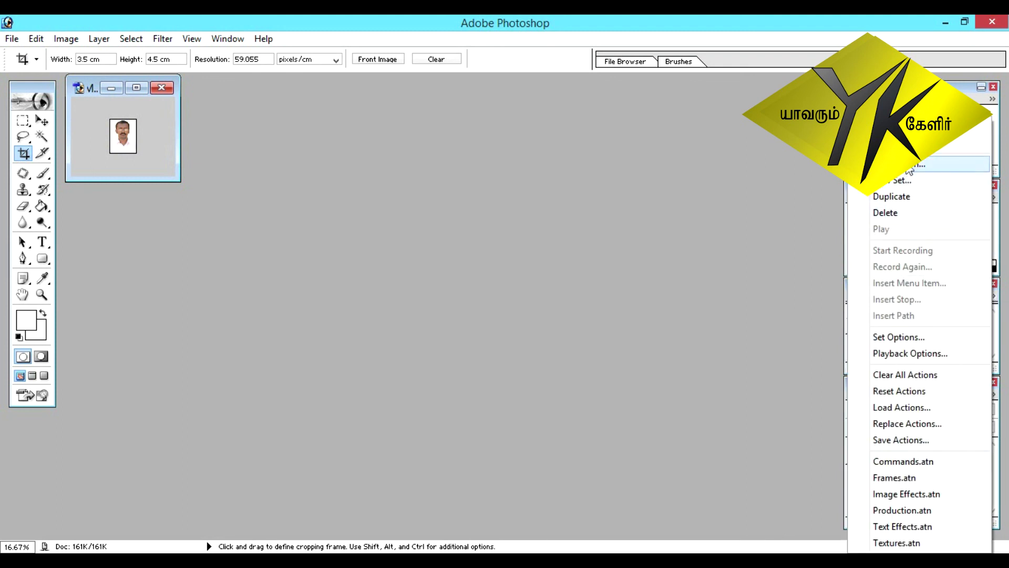
Run the 8 pp action in Button Mode, aligning and committing the pasted portrait.
{"action": "left_click", "coordinate": [926, 142]}
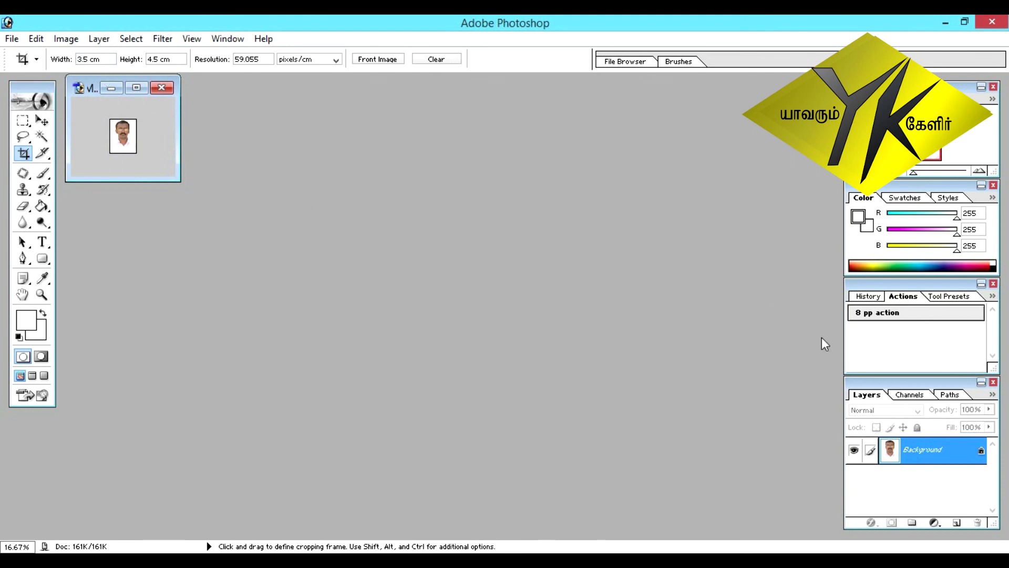
{"action": "left_click", "coordinate": [897, 313]}
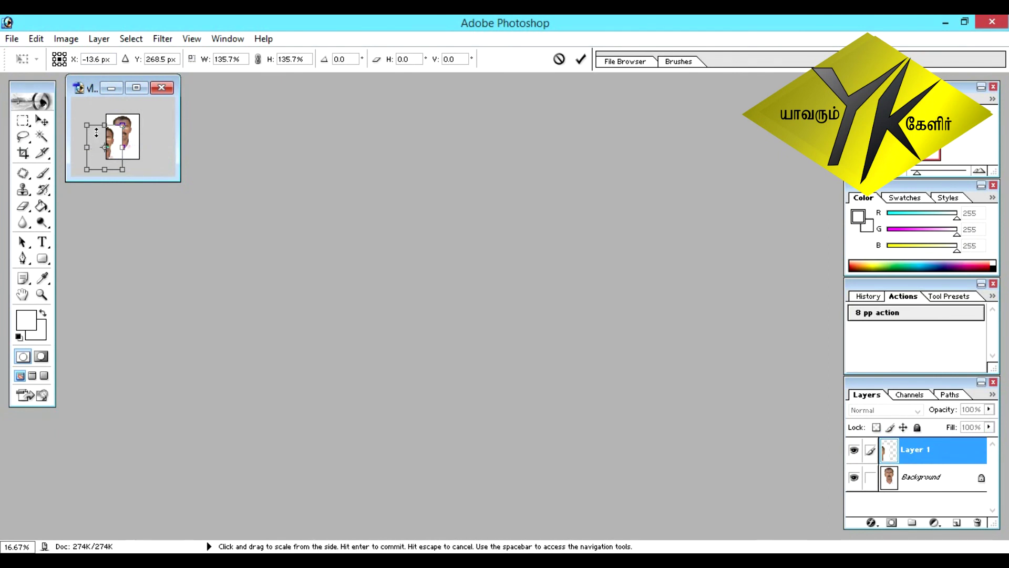
{"action": "left_click", "coordinate": [136, 87]}
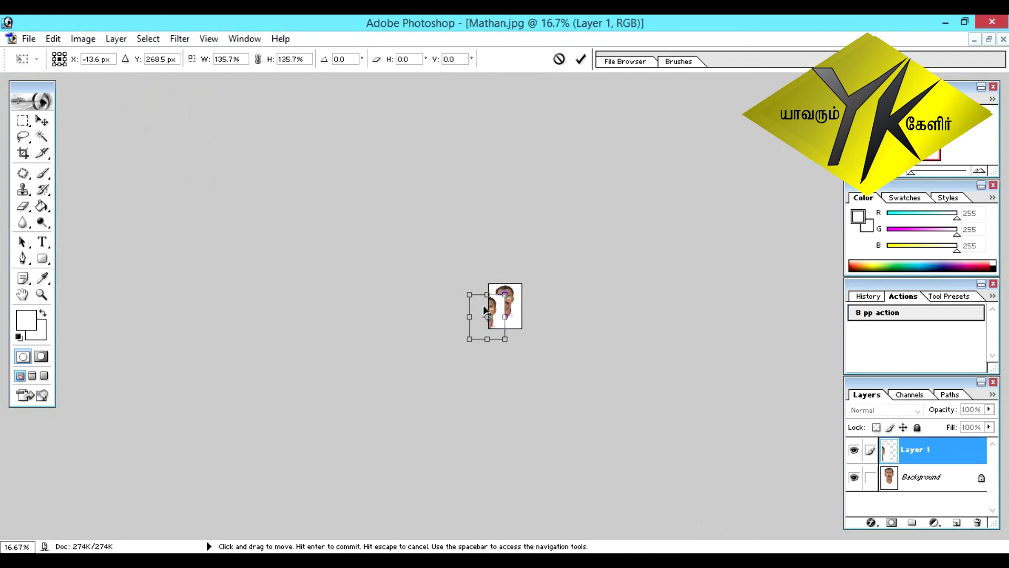
{"action": "left_click_drag", "start_coordinate": [485, 314], "coordinate": [500, 304]}
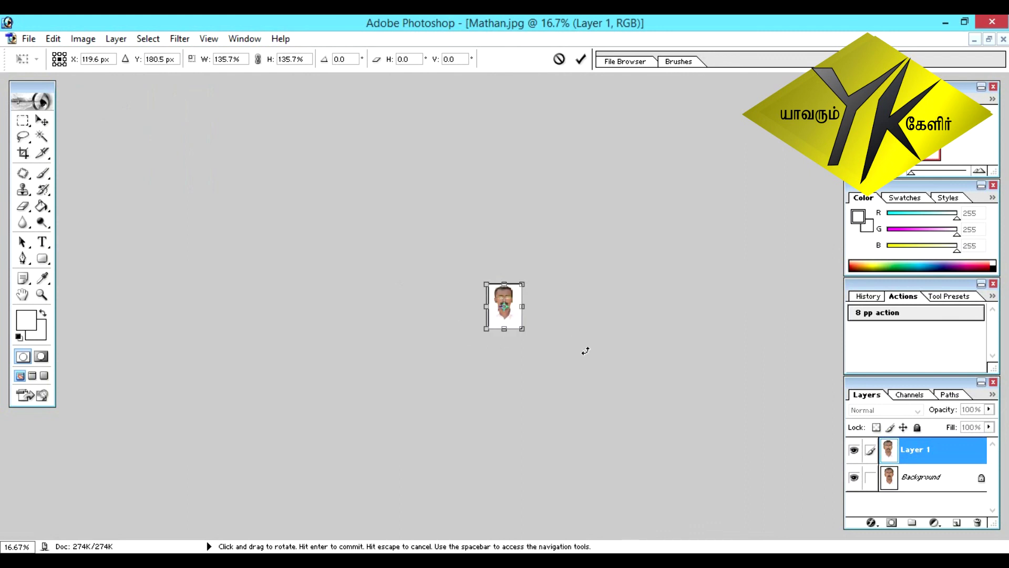
{"action": "key", "text": "Return"}
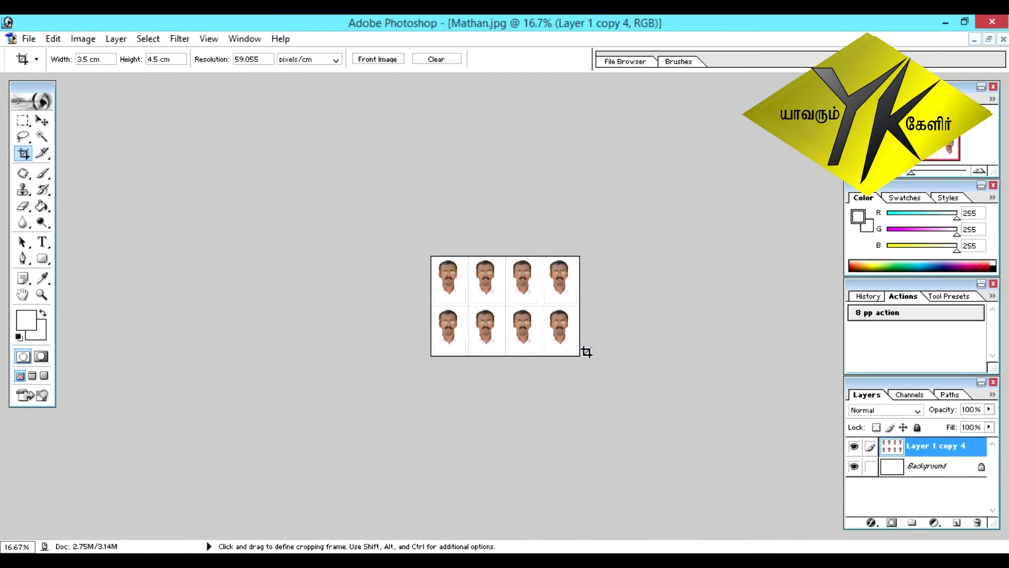
Zoom in on the eight-photo sheet, then close it without saving.
{"action": "key", "text": "z"}
{"action": "left_click_drag", "start_coordinate": [435, 254], "coordinate": [602, 387]}
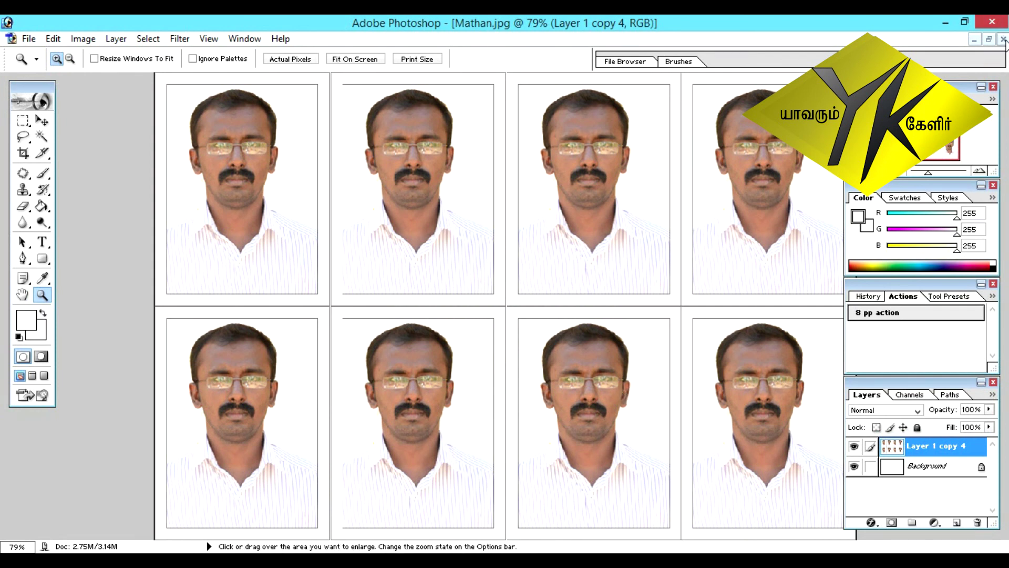
{"action": "left_click", "coordinate": [1003, 40]}
{"action": "left_click", "coordinate": [508, 232]}
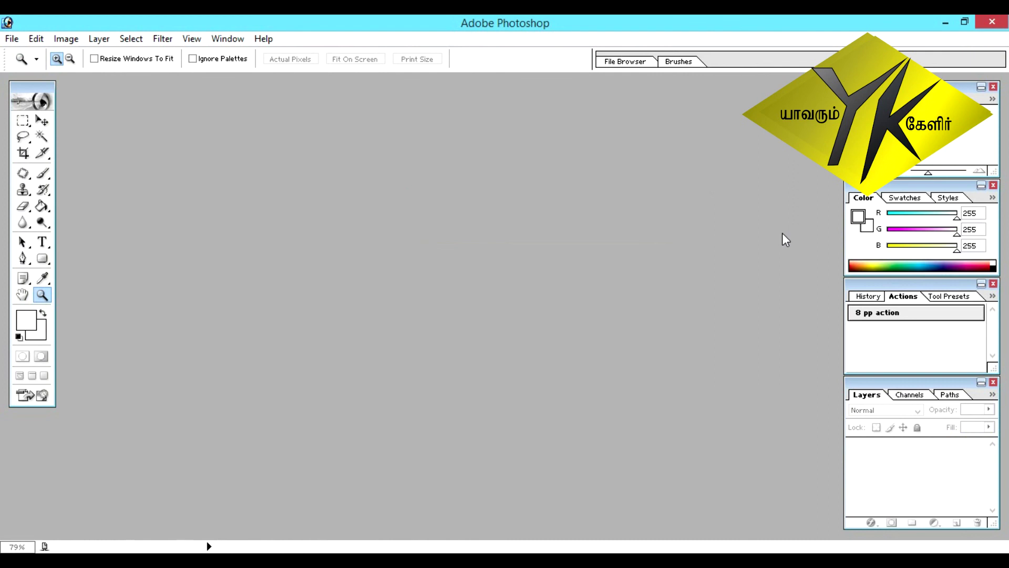
Load the One Click Album.atn action set into the Actions panel.
{"action": "left_click", "coordinate": [992, 298]}
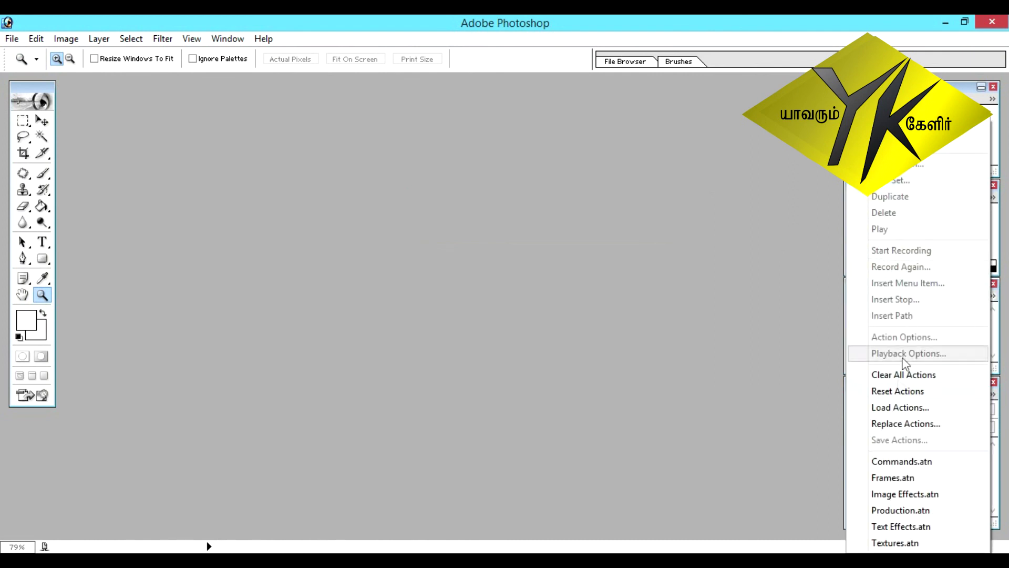
{"action": "left_click", "coordinate": [900, 409]}
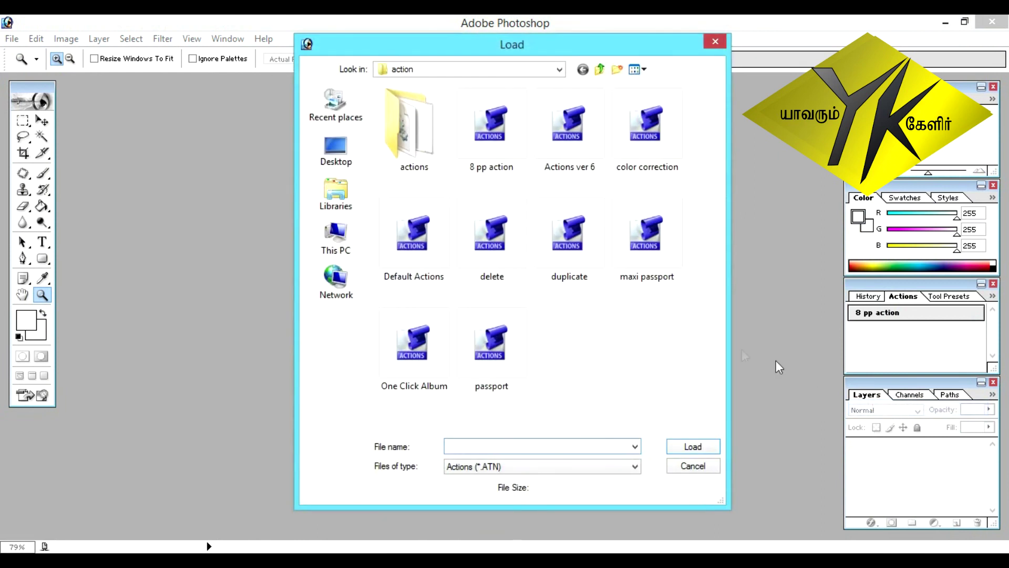
{"action": "left_click", "coordinate": [649, 147]}
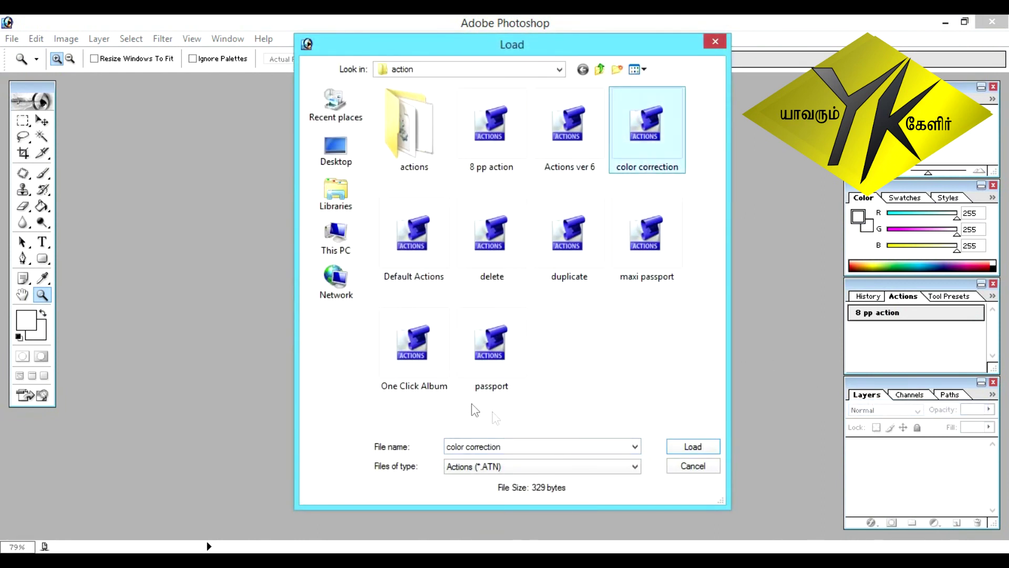
{"action": "left_click", "coordinate": [435, 379]}
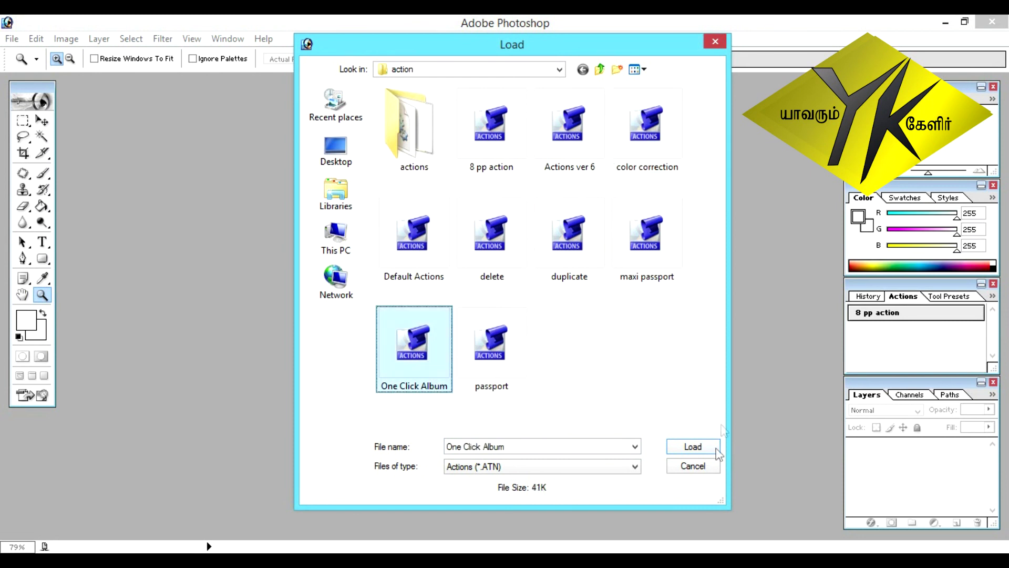
{"action": "left_click", "coordinate": [678, 447]}
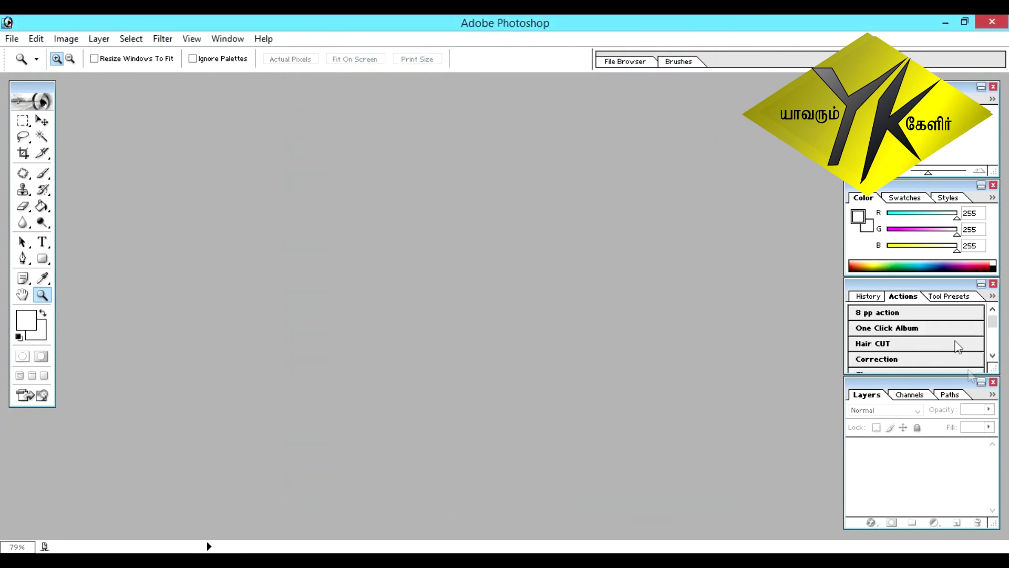
{"action": "left_click_drag", "start_coordinate": [993, 322], "coordinate": [1001, 370]}
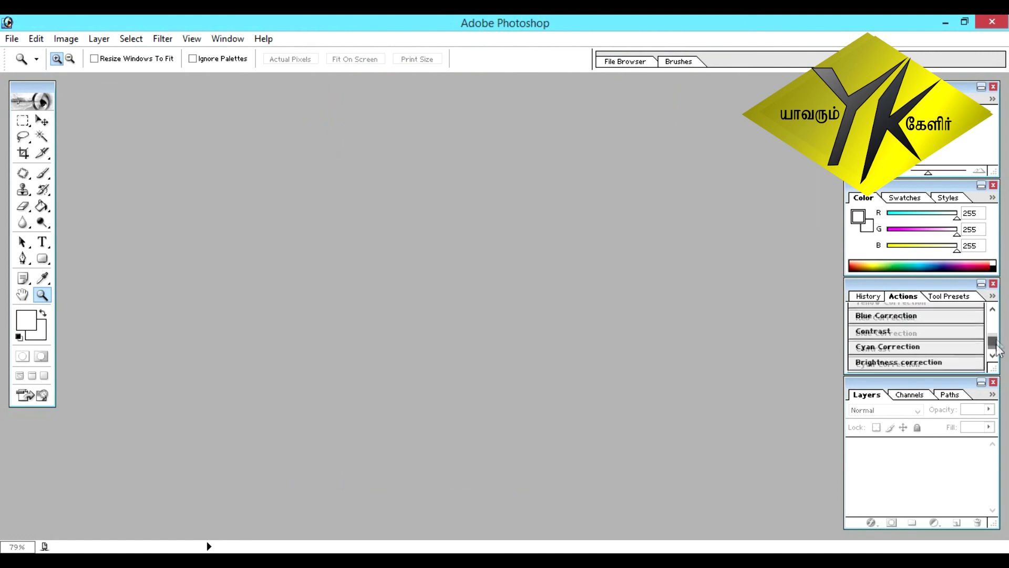
{"action": "left_click_drag", "start_coordinate": [1002, 369], "coordinate": [921, 363]}
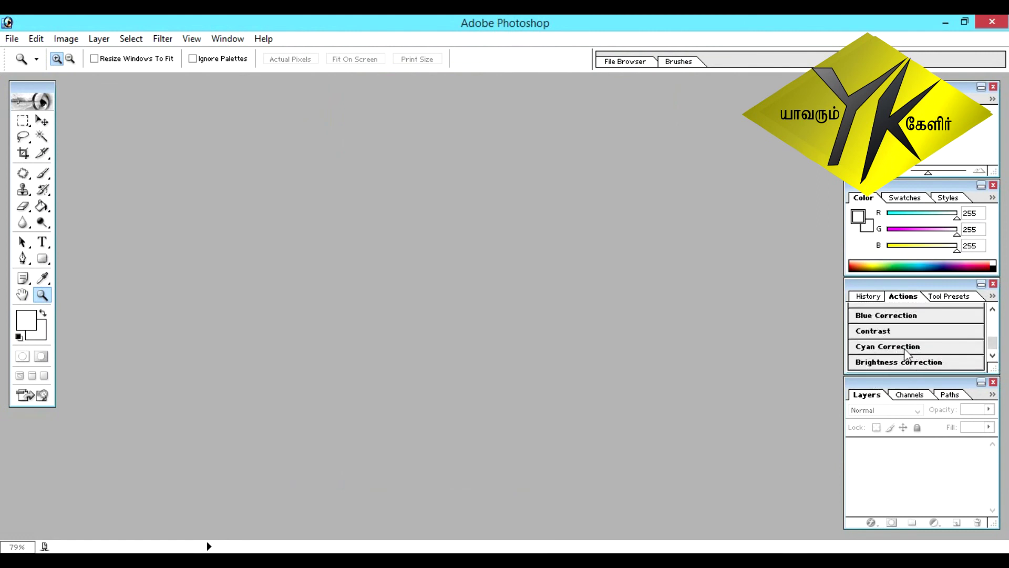
Open the Mathan.jpg portrait.
{"action": "double_click", "coordinate": [272, 195]}
{"action": "left_click", "coordinate": [494, 155]}
{"action": "double_click", "coordinate": [494, 155]}
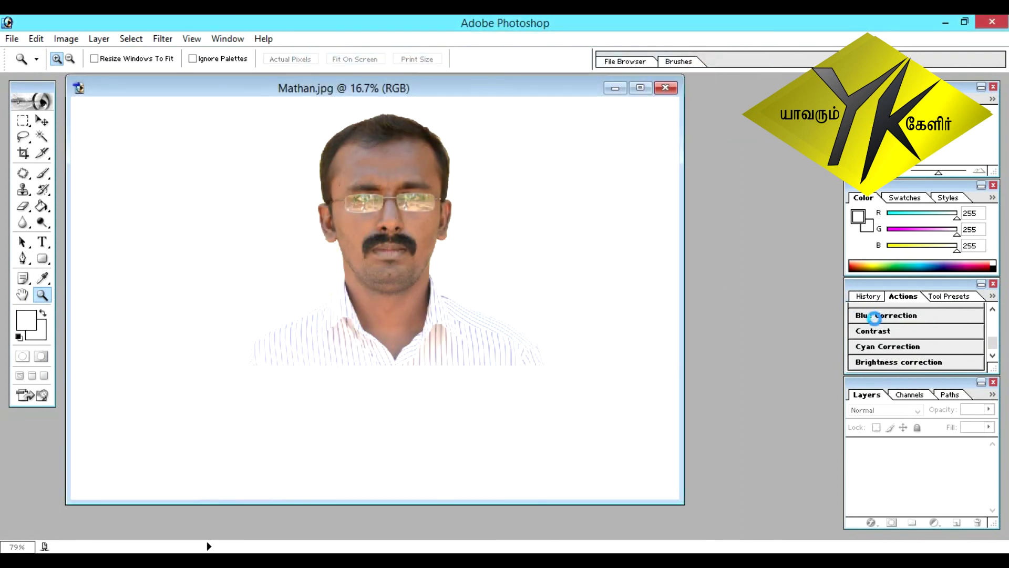
Apply the Brightness correction and Contrast actions to Mathan.jpg, then close it.
{"action": "left_click", "coordinate": [892, 363]}
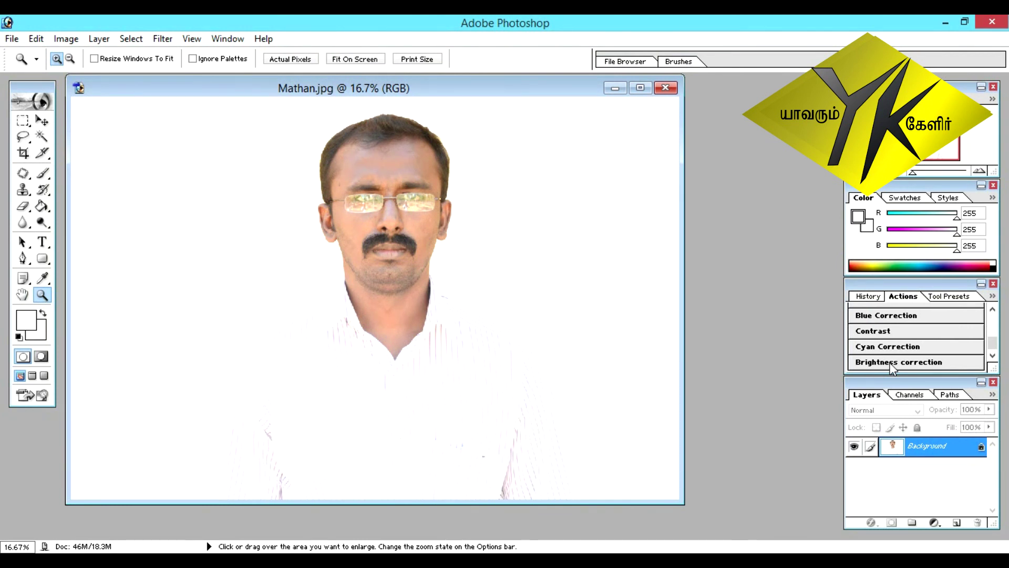
{"action": "left_click", "coordinate": [882, 332]}
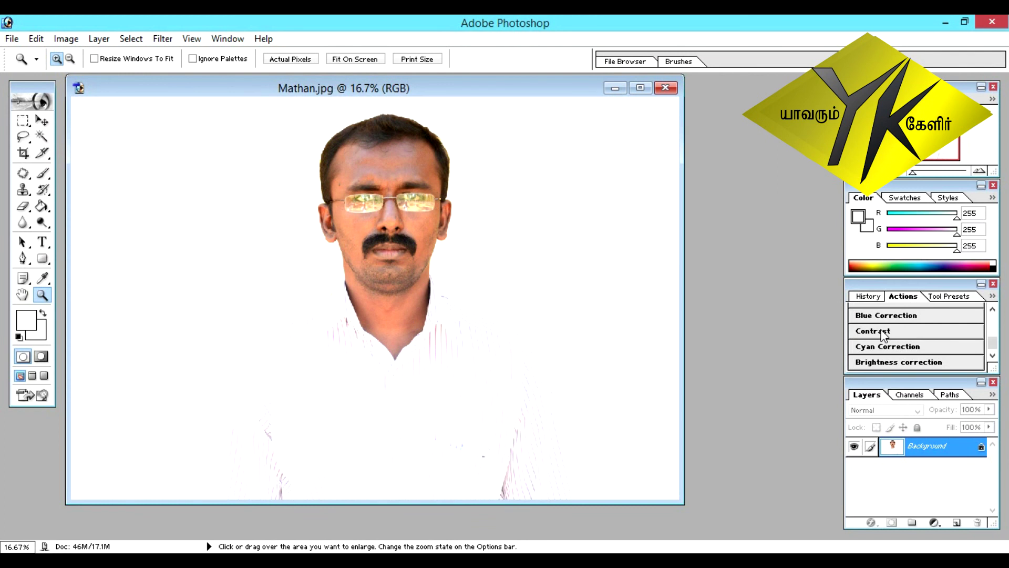
{"action": "left_click", "coordinate": [944, 335]}
{"action": "scroll", "coordinate": [946, 350], "scroll_direction": "up", "scroll_amount": 3}
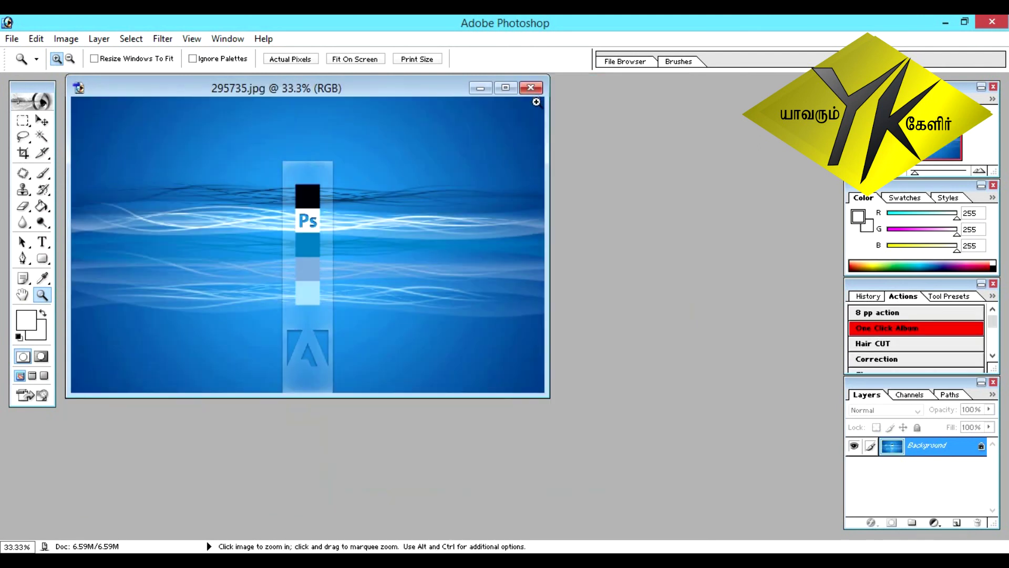
{"action": "left_click", "coordinate": [535, 87]}
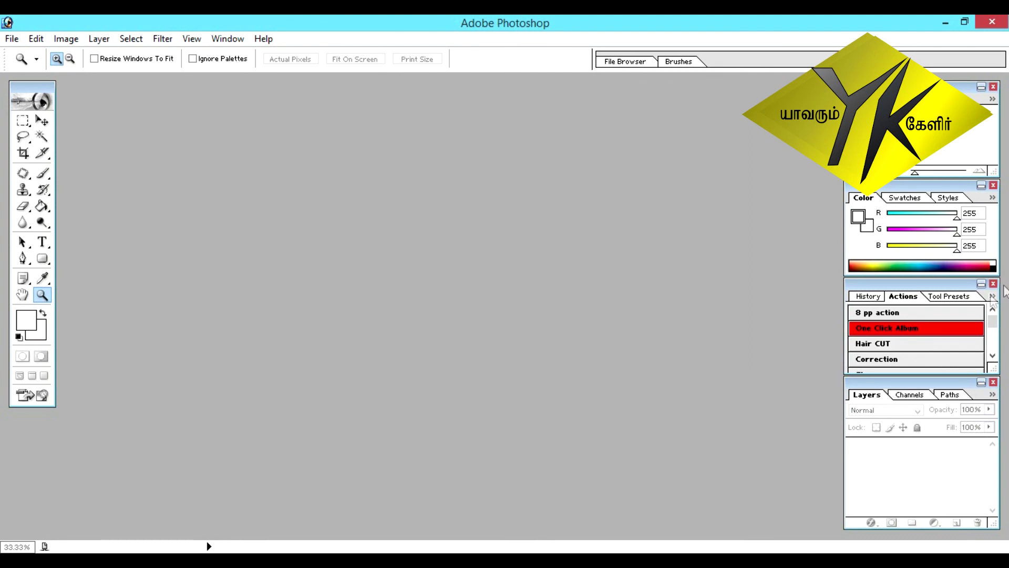
Drag the Actions tab out of the History/Tool Presets group into its own palette.
{"action": "left_click", "coordinate": [973, 296]}
{"action": "left_click", "coordinate": [992, 297]}
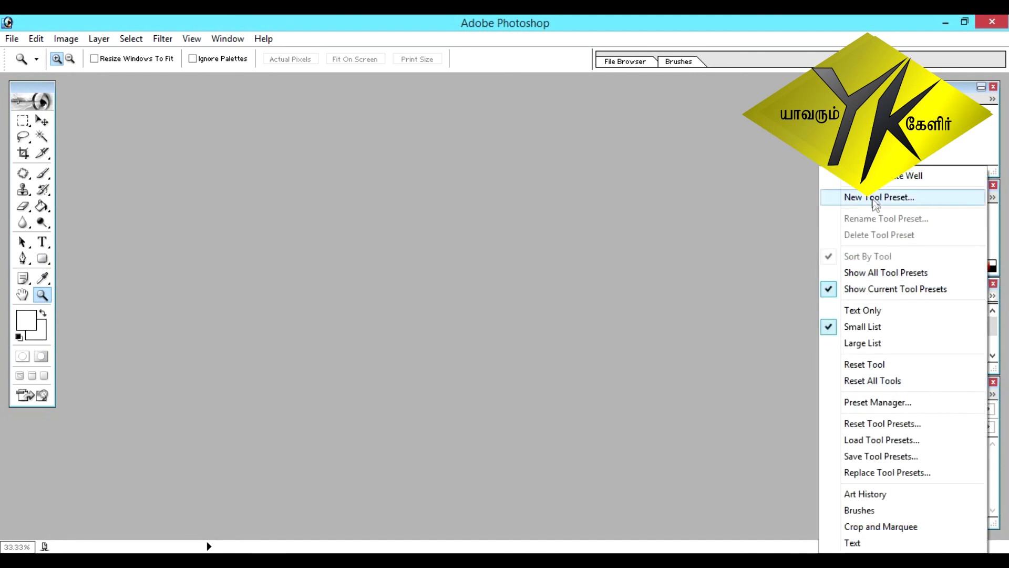
{"action": "left_click", "coordinate": [629, 146]}
{"action": "left_click_drag", "start_coordinate": [904, 296], "coordinate": [981, 300]}
Toggle Button Mode off and back on, then open the Actions menu to clear all.
{"action": "left_click", "coordinate": [993, 296]}
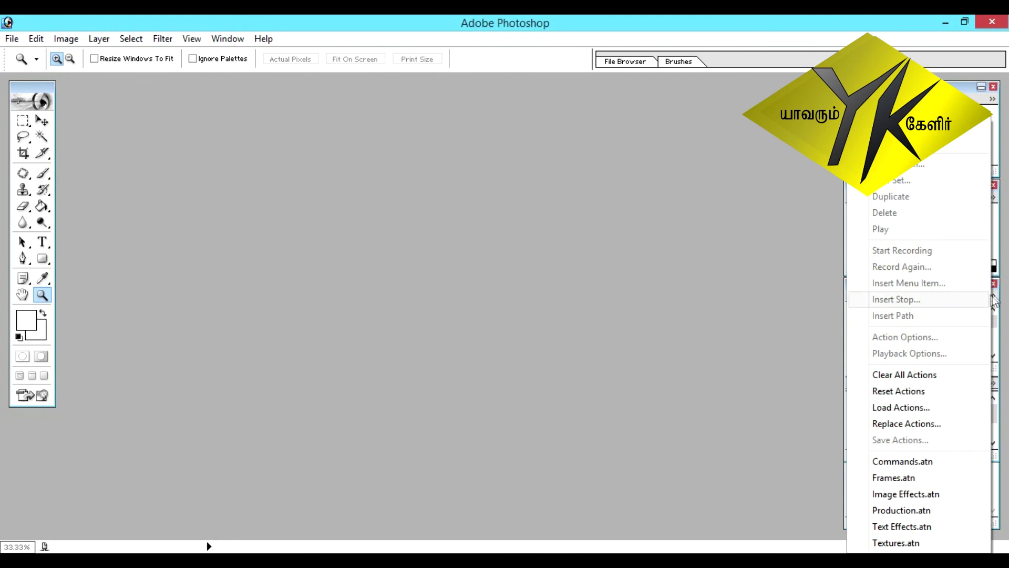
{"action": "left_click", "coordinate": [968, 142]}
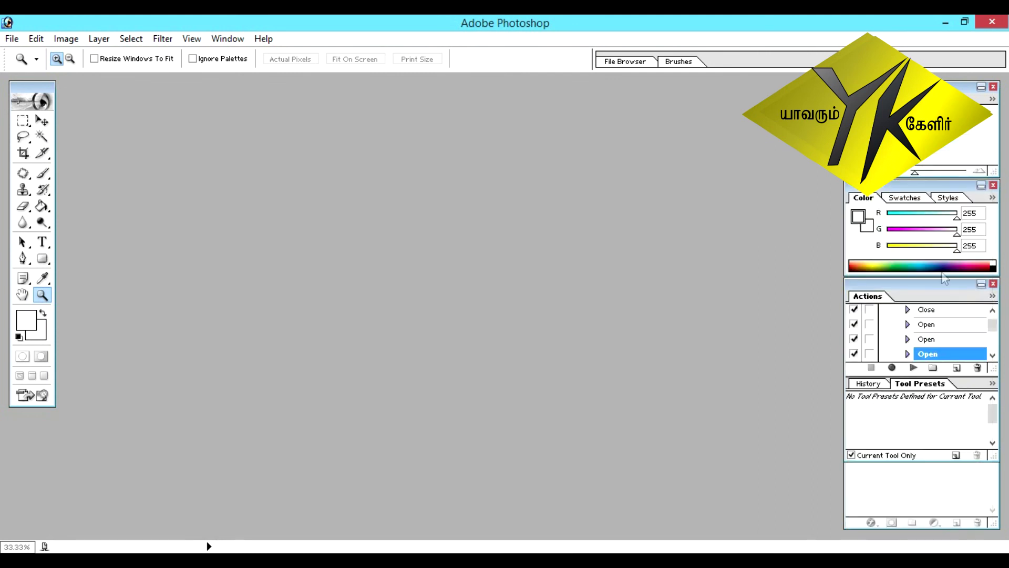
{"action": "mouse_move", "coordinate": [993, 323]}
{"action": "left_mouse_down"}
{"action": "mouse_move", "coordinate": [997, 331]}
{"action": "mouse_move", "coordinate": [993, 310]}
{"action": "left_mouse_up"}
{"action": "left_click", "coordinate": [993, 296]}
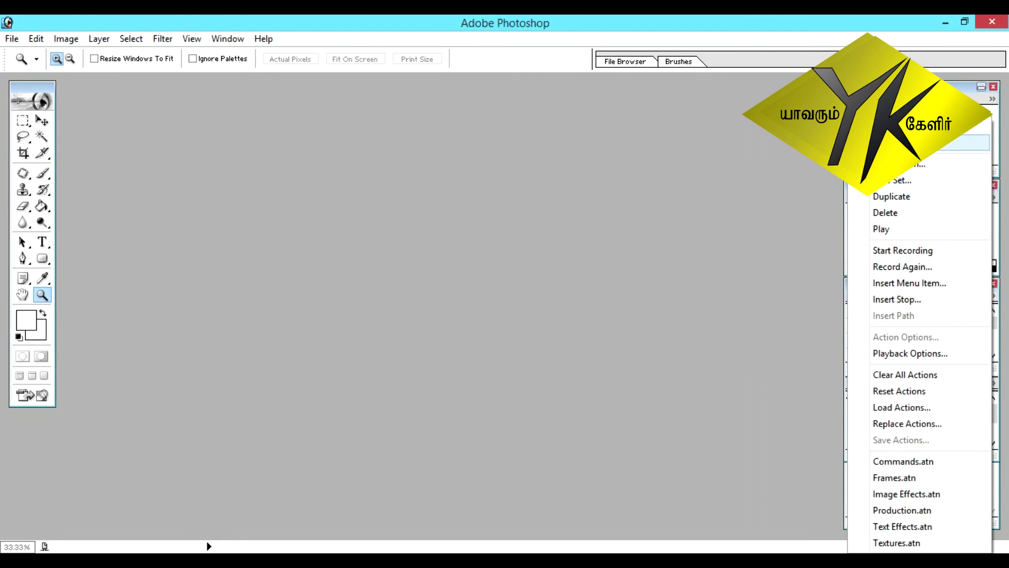
{"action": "left_click", "coordinate": [925, 142]}
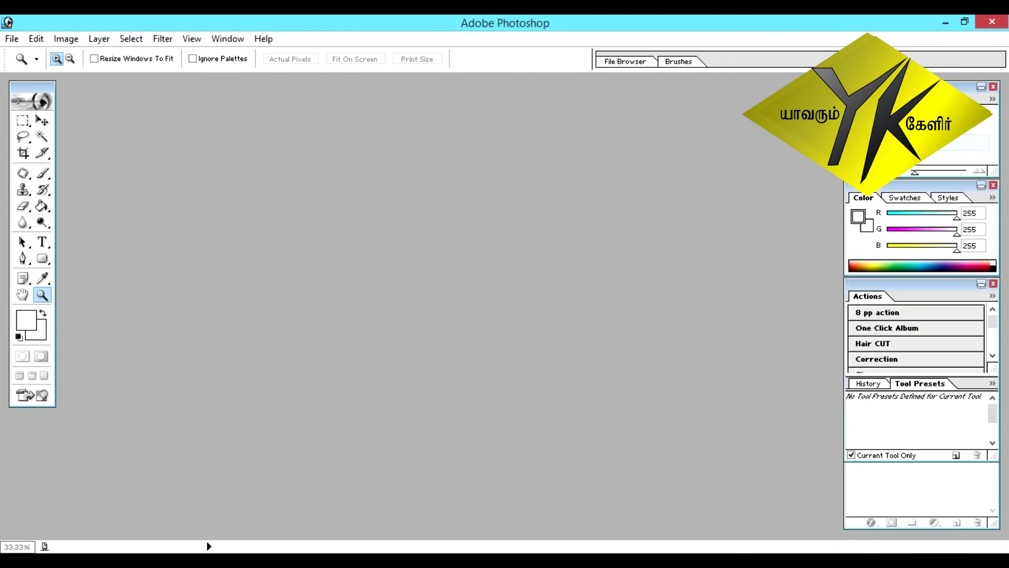
{"action": "left_click", "coordinate": [992, 298]}
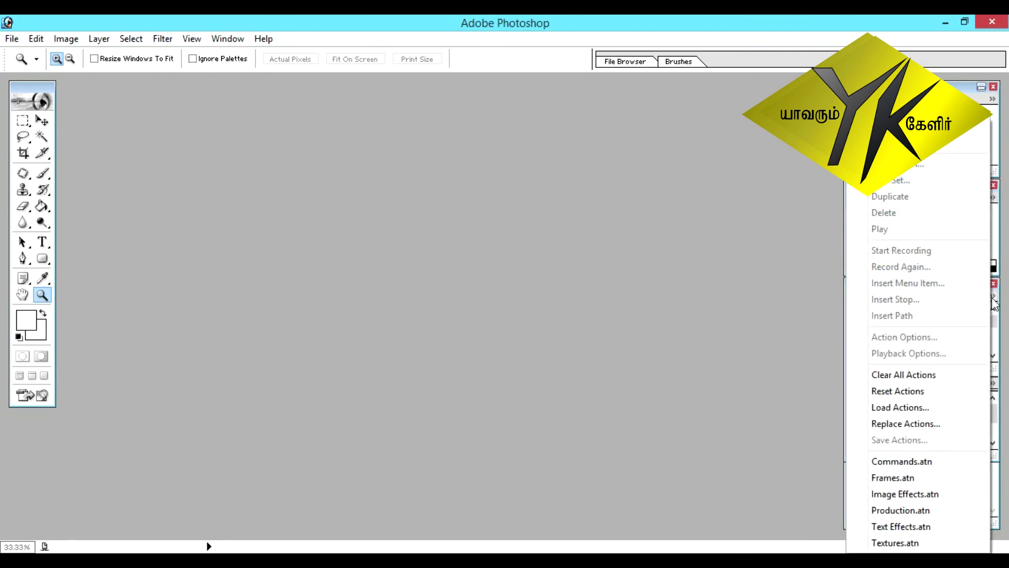